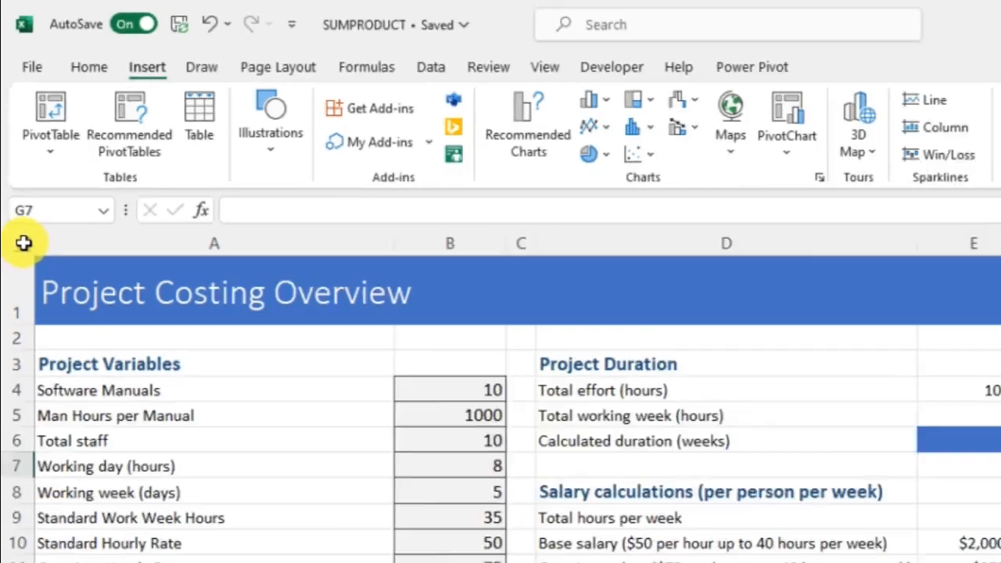
Step: Select the entire Project Costing sheet and bring up Format Cells at its Protection settings
left_click(28, 316)
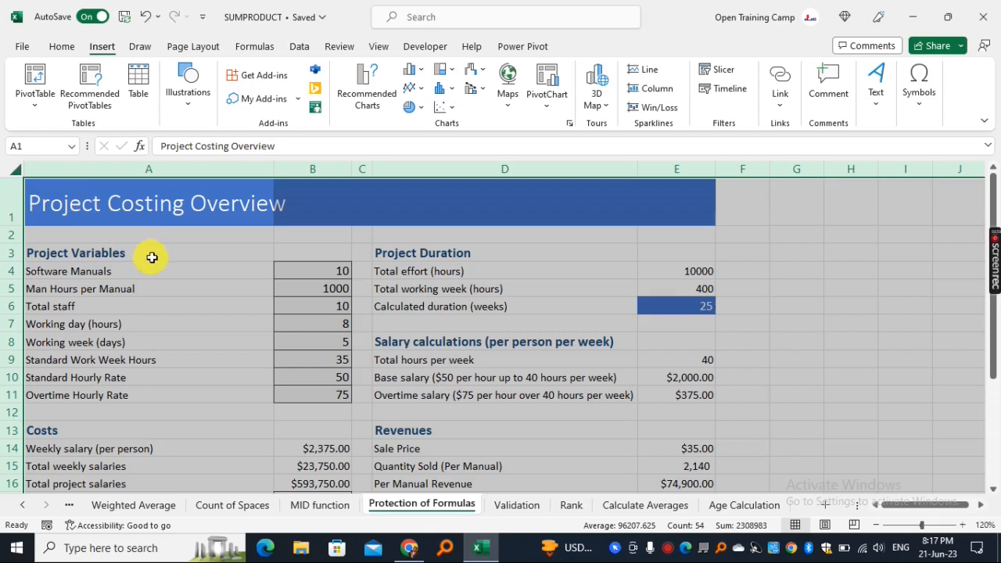
right_click(175, 260)
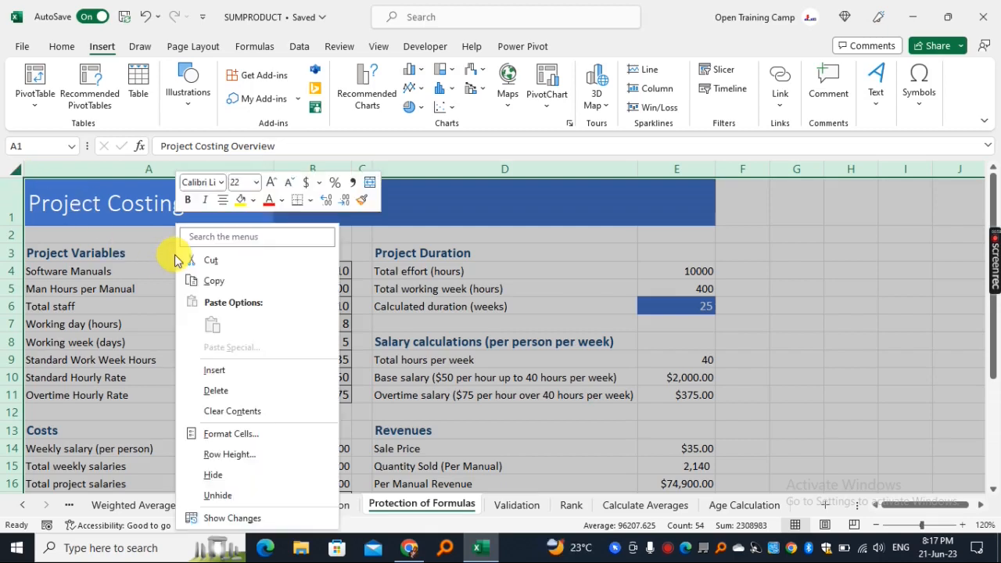
left_click(230, 436)
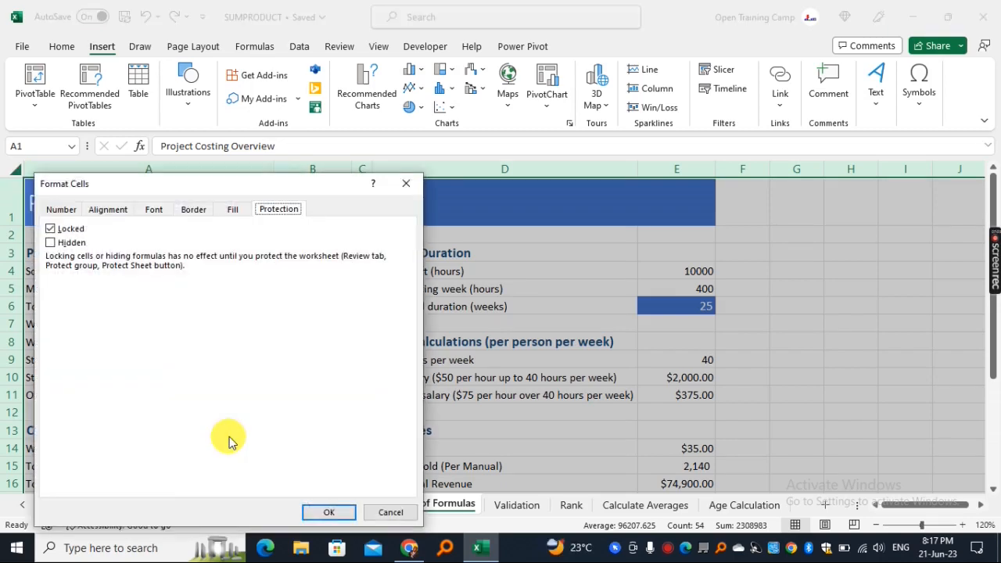
left_click_drag(245, 191, 335, 176)
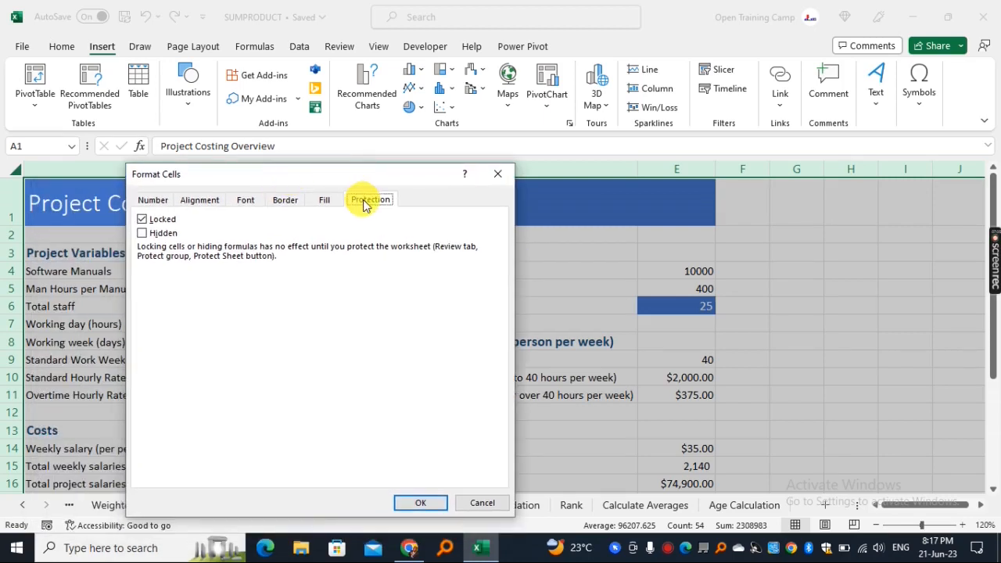
left_click(282, 201)
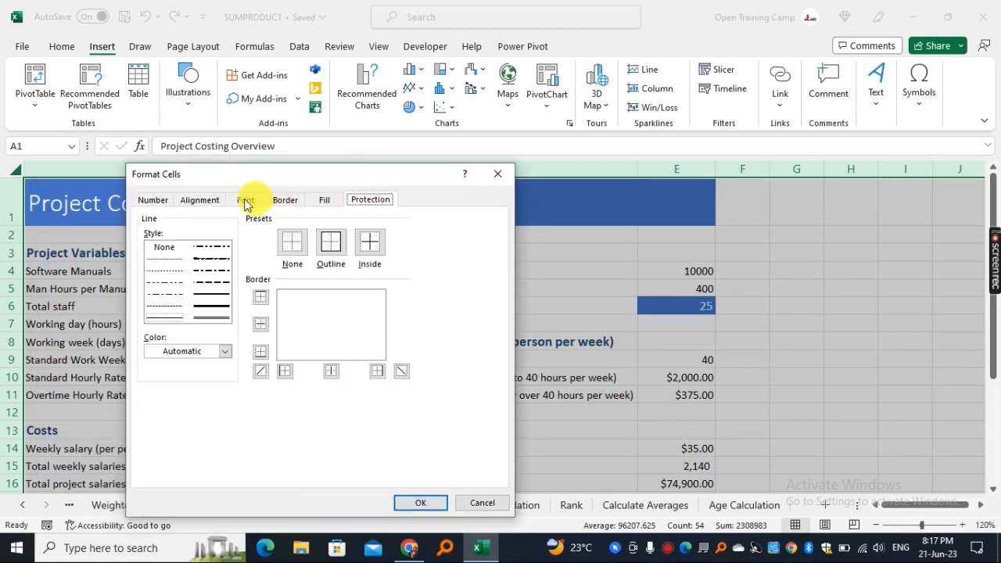
left_click(244, 200)
left_click(212, 200)
left_click(154, 201)
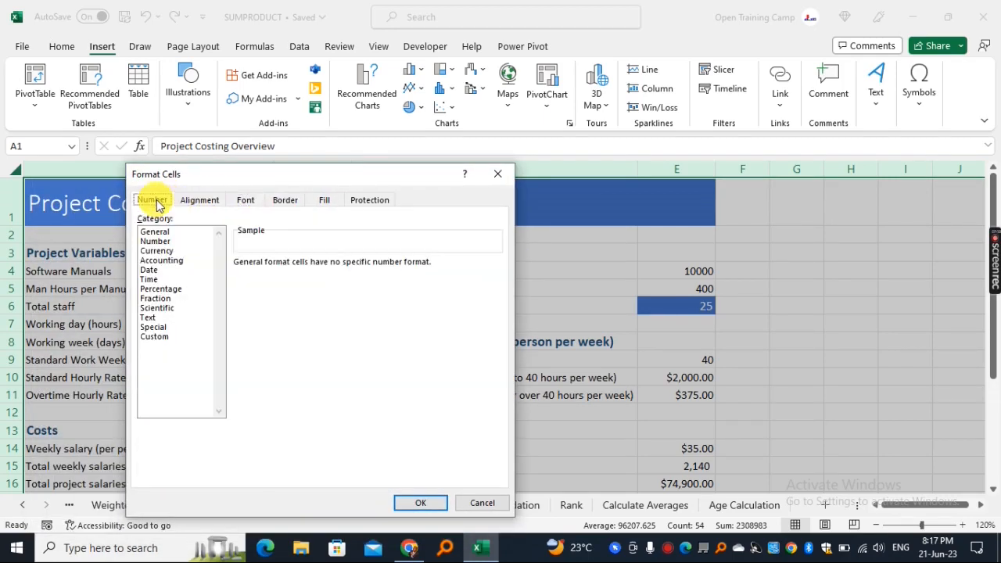
left_click(374, 200)
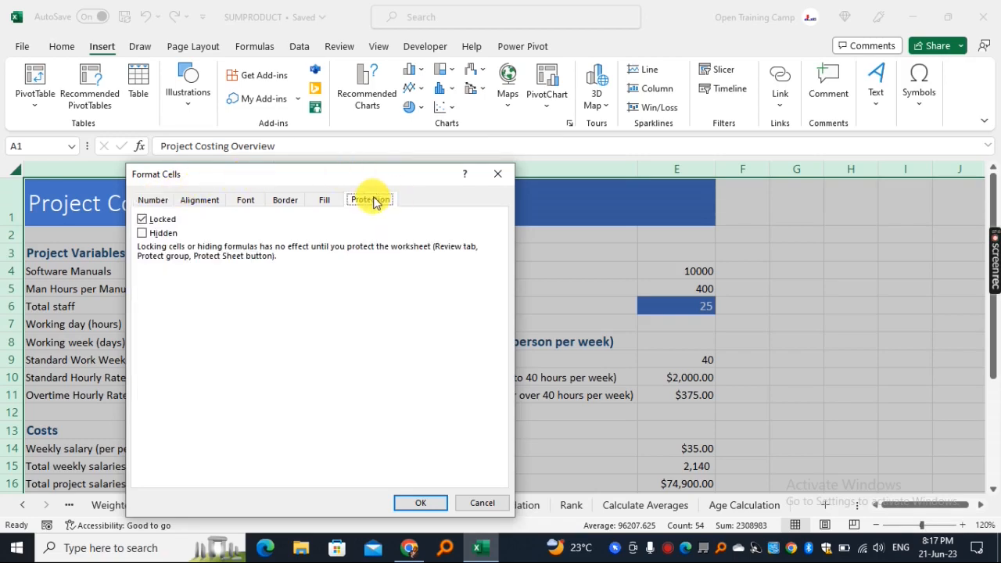
Step: Clear the Locked option for all cells and confirm with OK
left_click(143, 219)
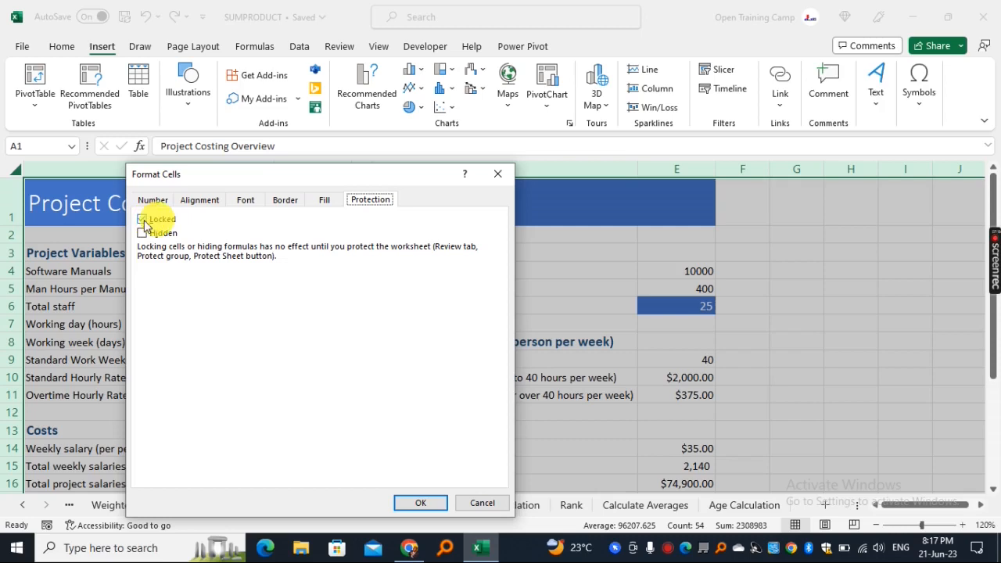
left_click(167, 222)
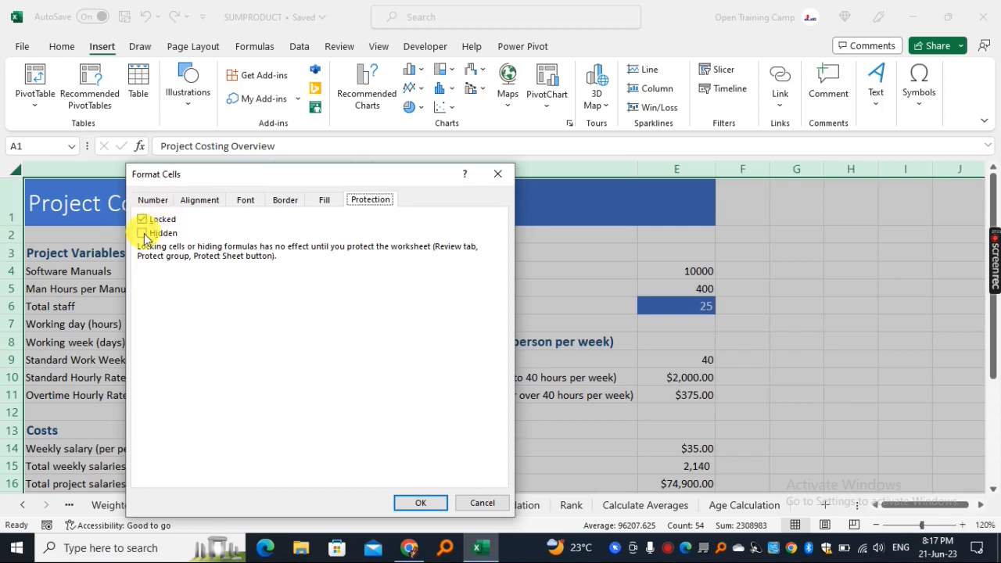
left_click(142, 221)
left_click(142, 225)
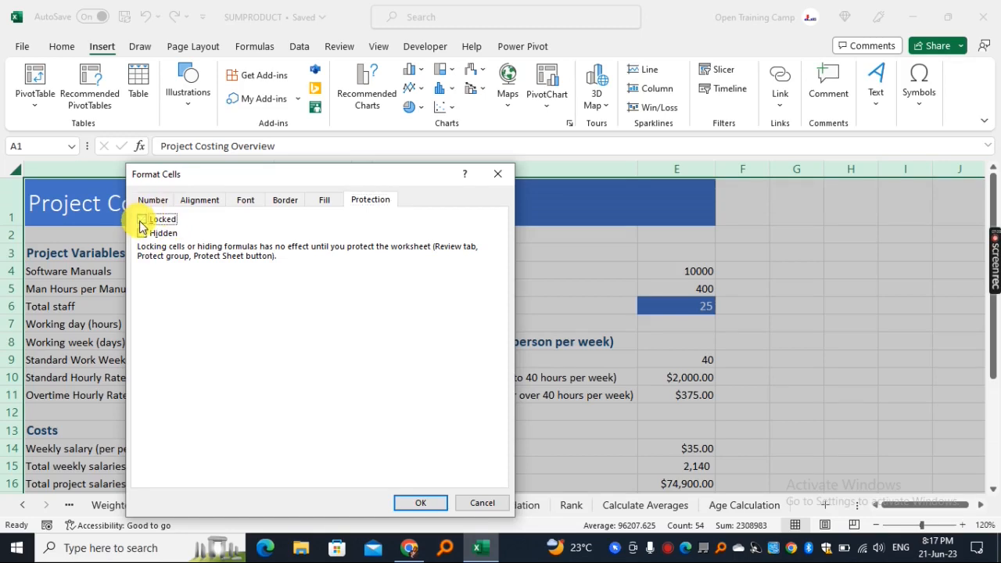
left_click(420, 503)
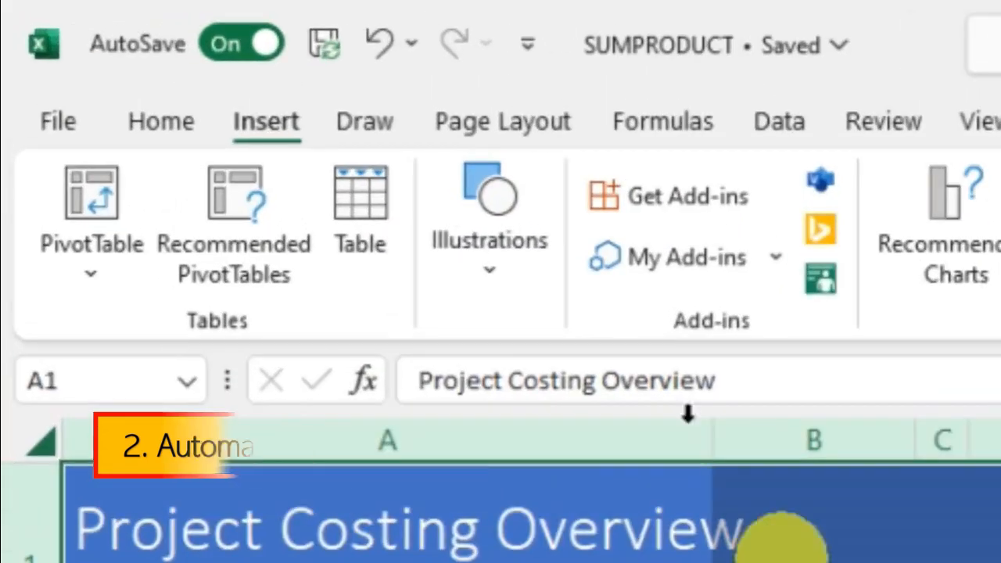
Step: Use Find & Select > Go To Special > Formulas to select the sheet's 13 formula cells
left_click(171, 133)
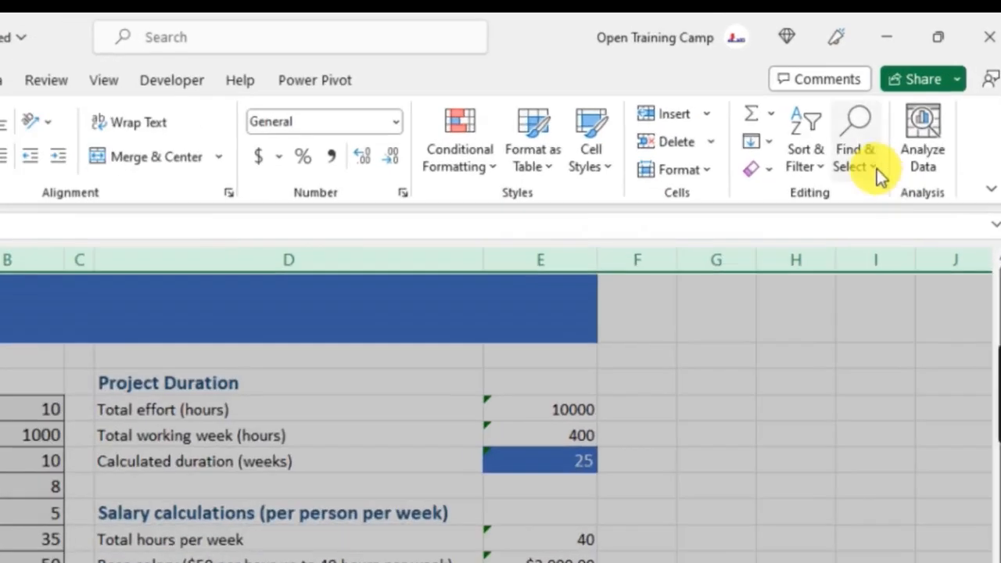
left_click(875, 168)
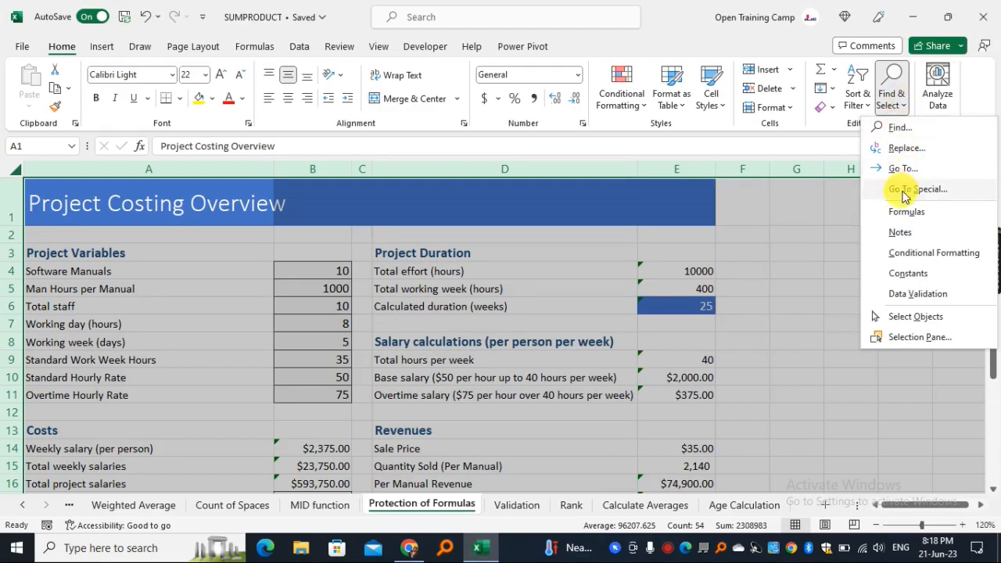
left_click(903, 192)
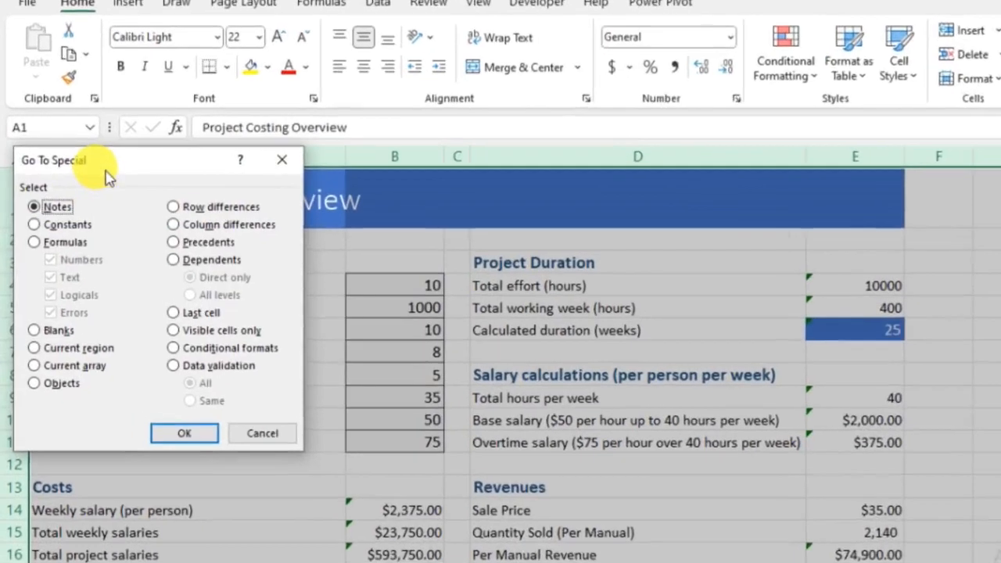
left_click_drag(85, 180, 230, 192)
left_click_drag(370, 177, 283, 163)
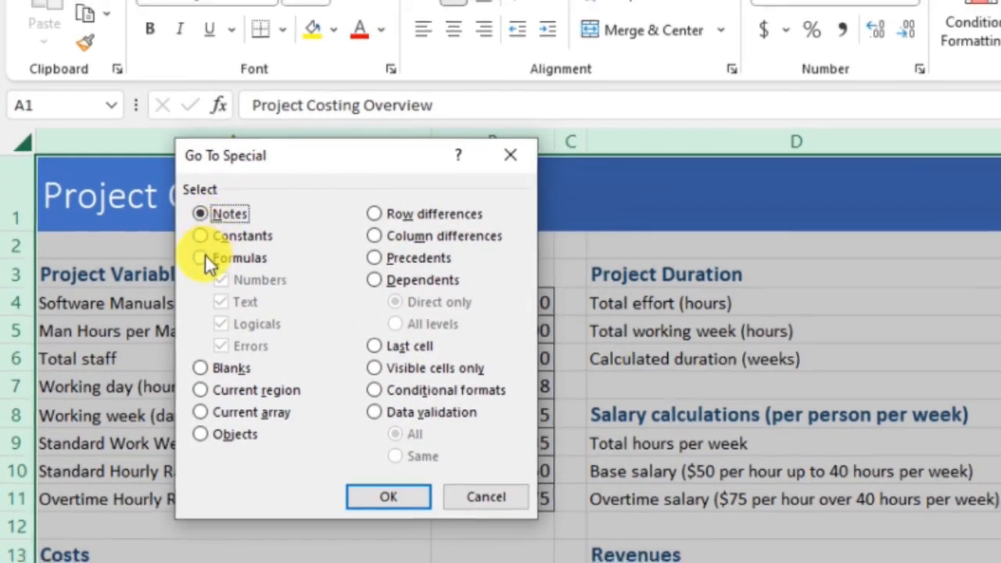
left_click(205, 258)
left_click(389, 497)
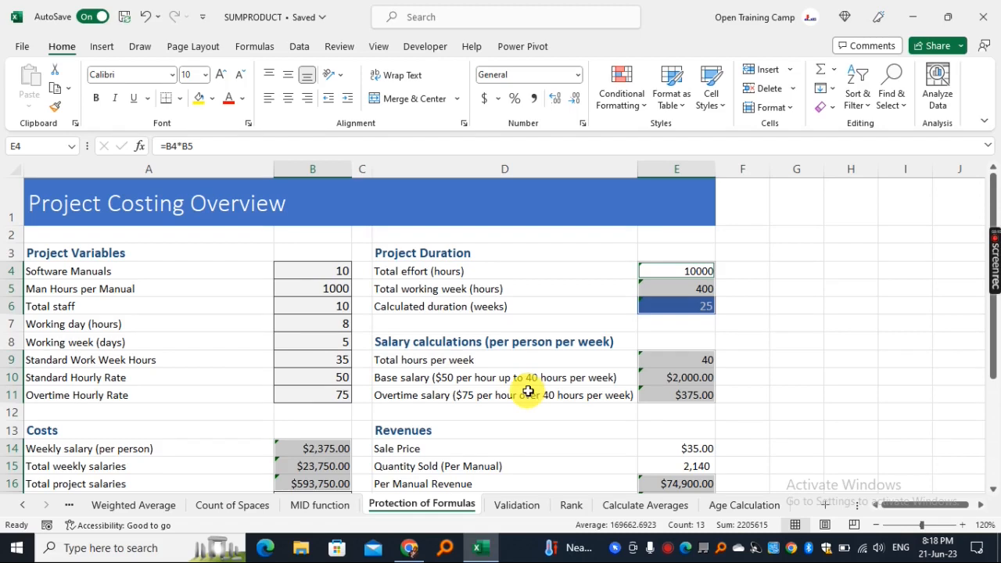
Step: Turn on Locked in Format Cells > Protection for the 13 selected formula cells
right_click(678, 289)
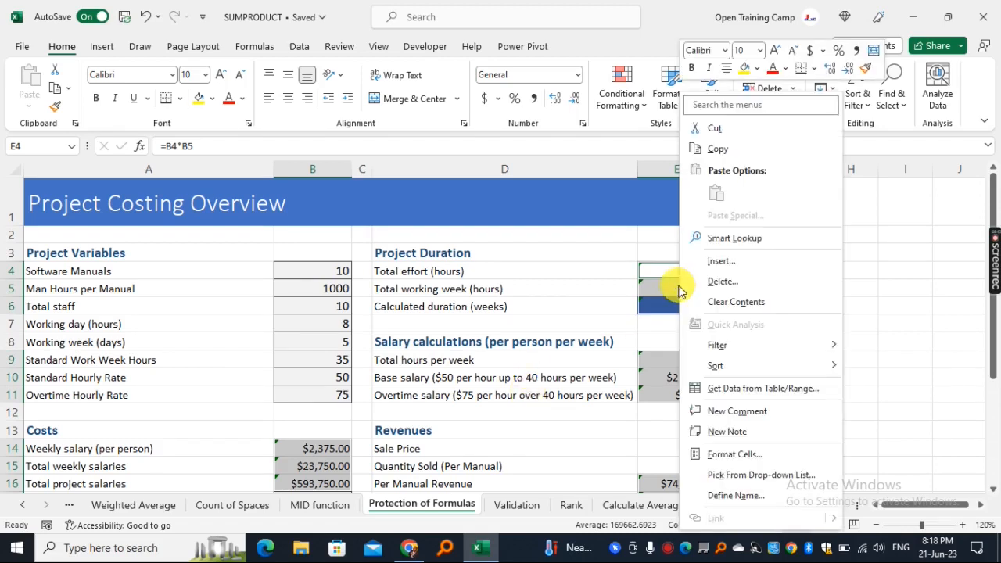
left_click(731, 455)
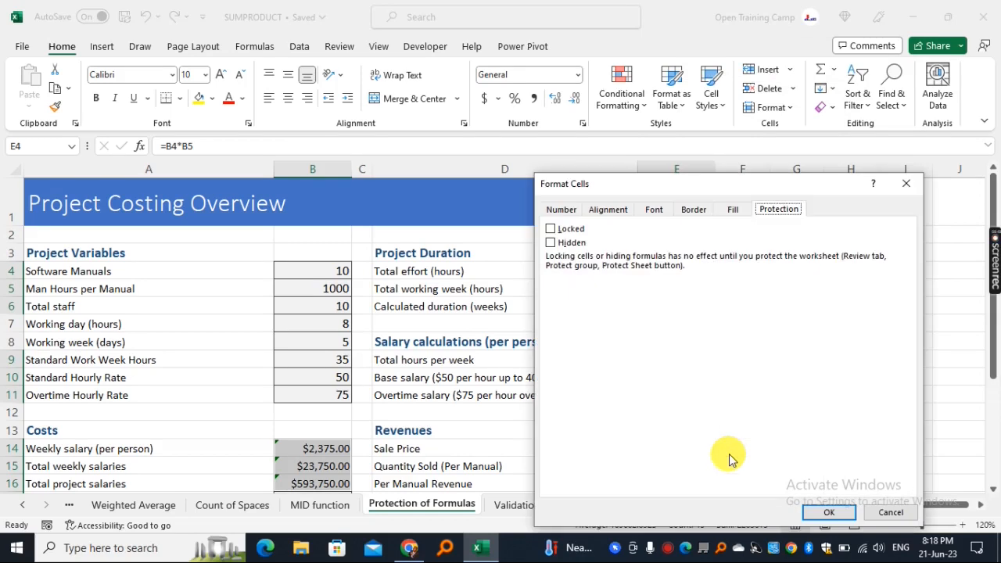
left_click_drag(673, 186, 516, 164)
left_click(607, 183)
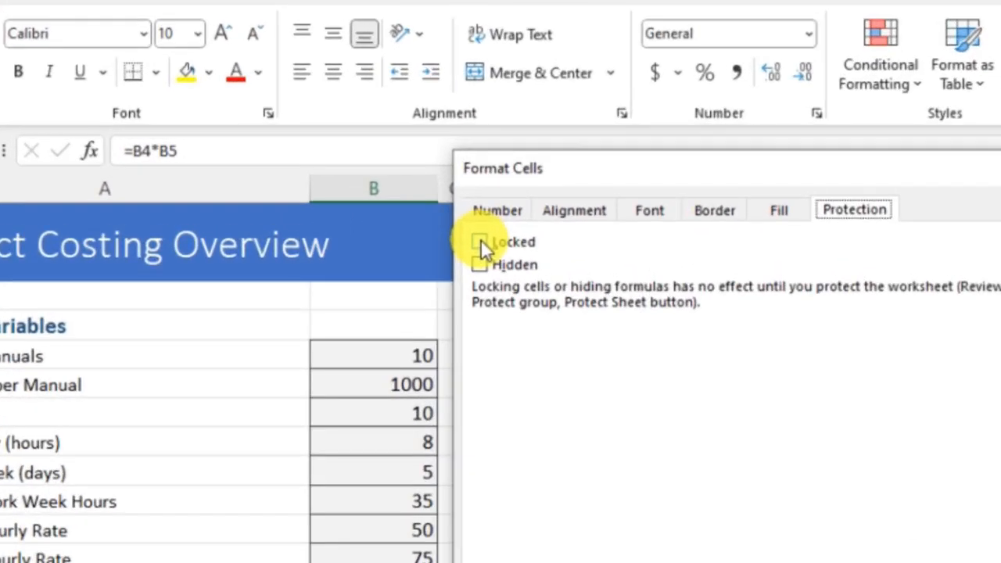
left_click(480, 239)
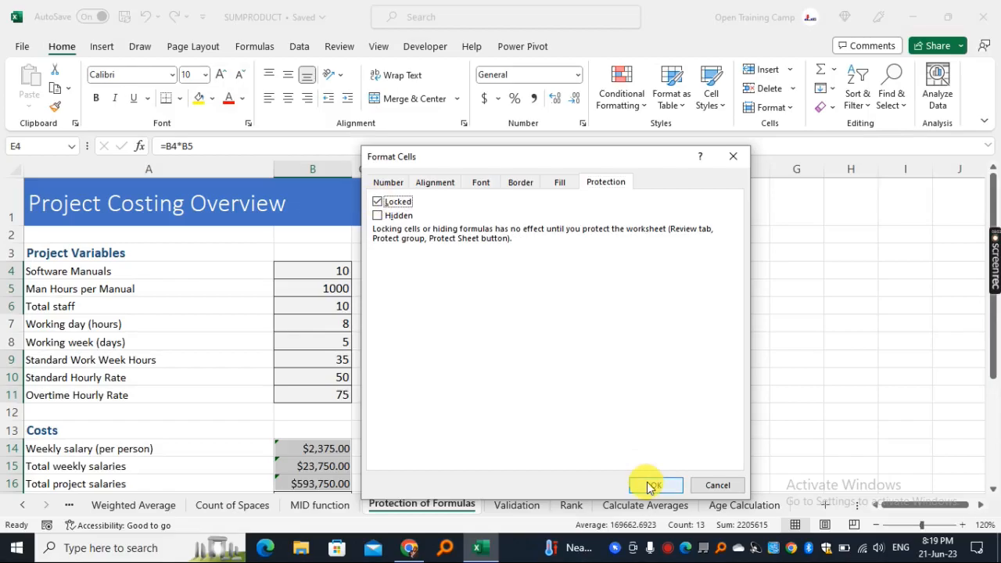
left_click(647, 483)
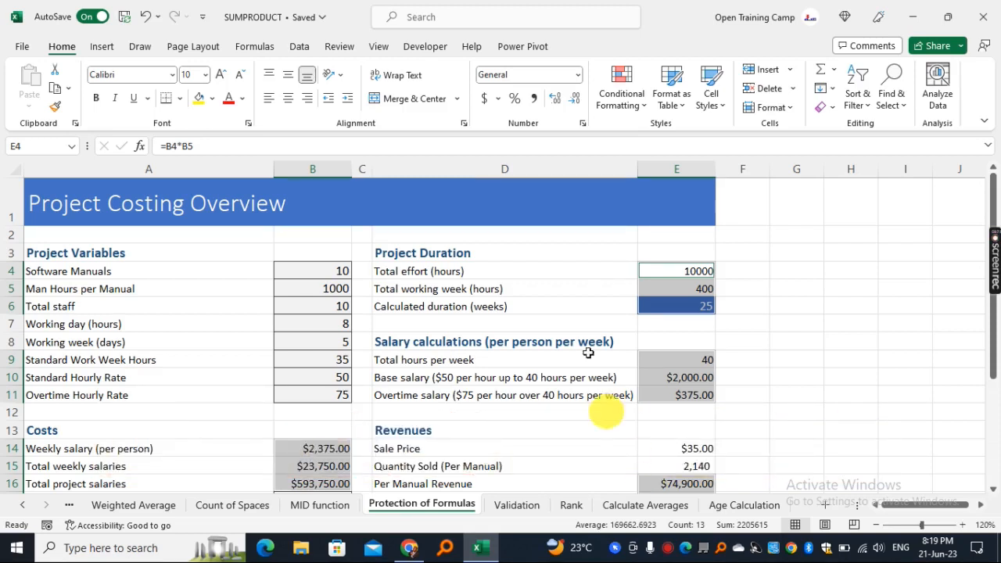
Step: Protect the worksheet from the Review tab with a sheet password, entered and confirmed
left_click(339, 46)
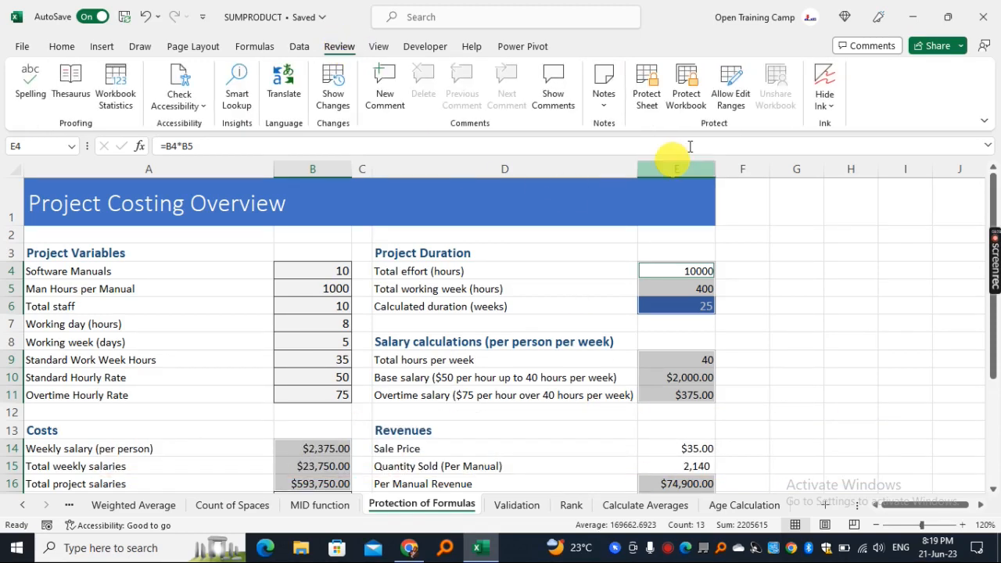
left_click(647, 95)
left_click_drag(380, 161, 302, 172)
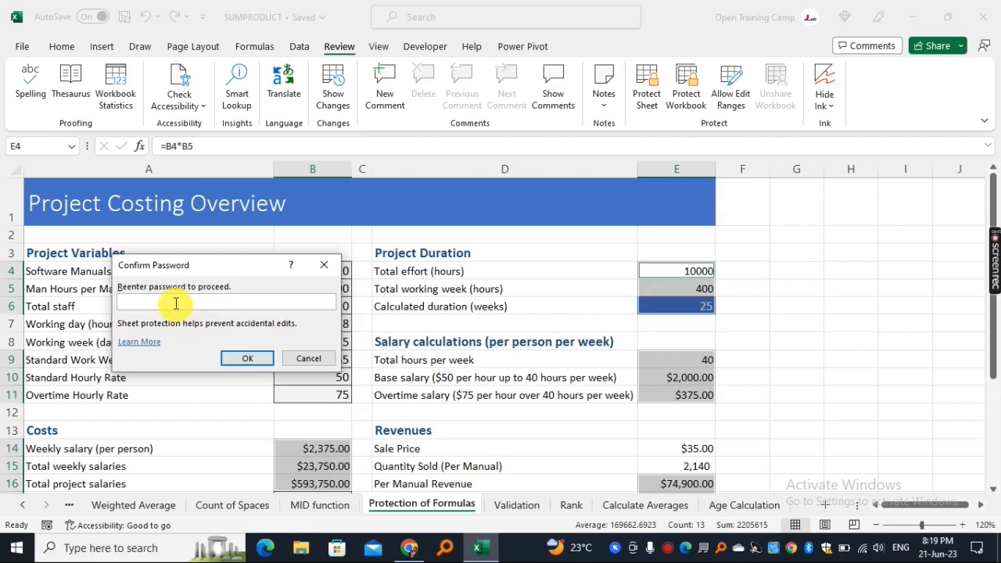
type("12")
left_click(248, 358)
left_click(767, 302)
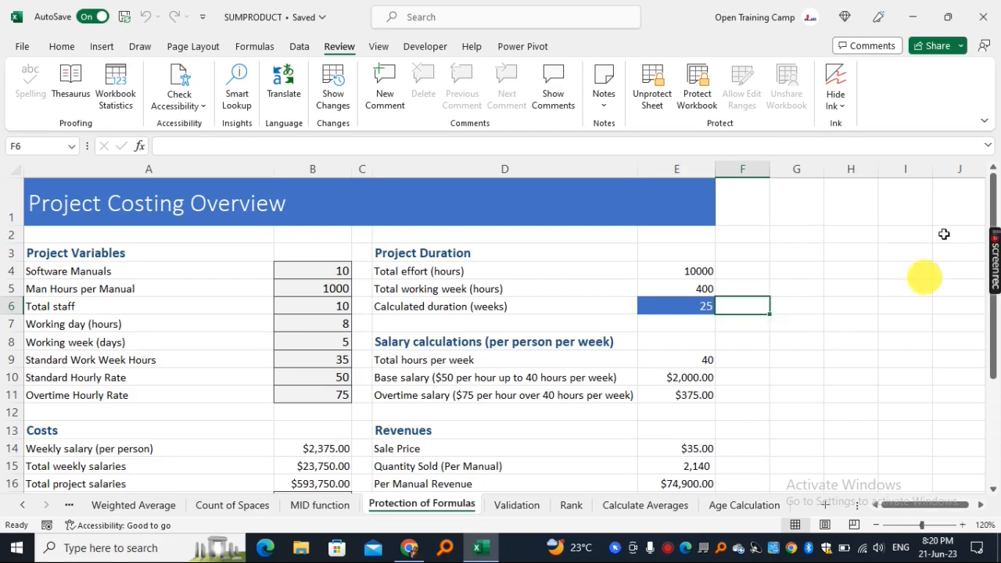
Step: Shorten the D3 heading from 'Project Duration' to 'Duration'
left_click_drag(70, 253, 454, 402)
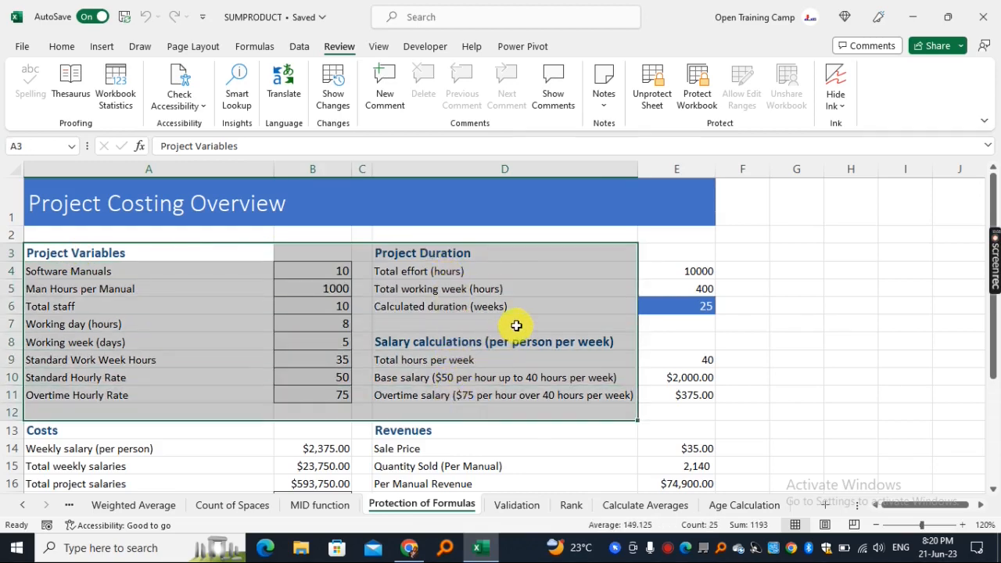
left_click(421, 252)
double_click(443, 271)
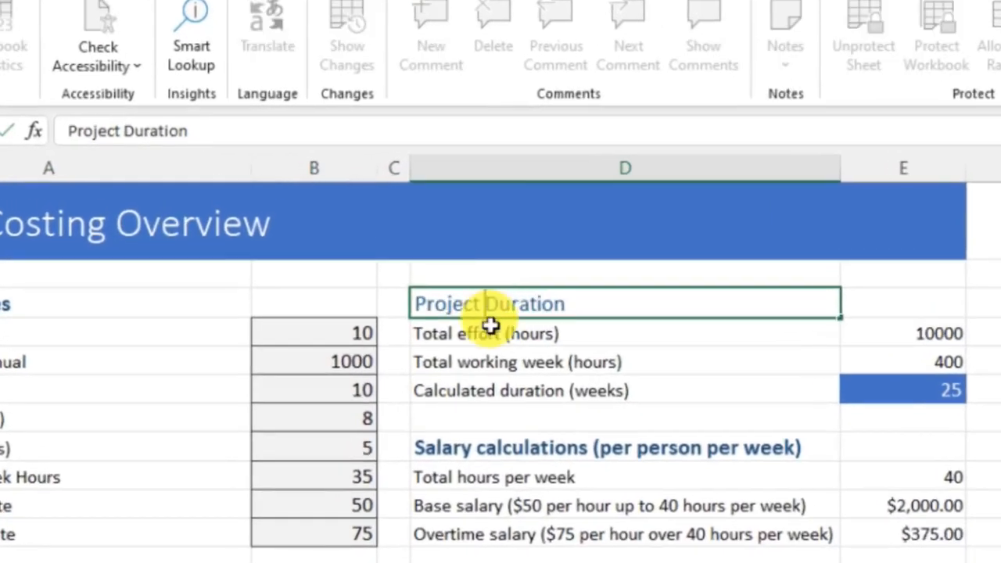
key("BackSpace")
key("BackSpace")
key("BackSpace")
key("BackSpace")
key("BackSpace")
key("BackSpace")
key("BackSpace")
key("BackSpace")
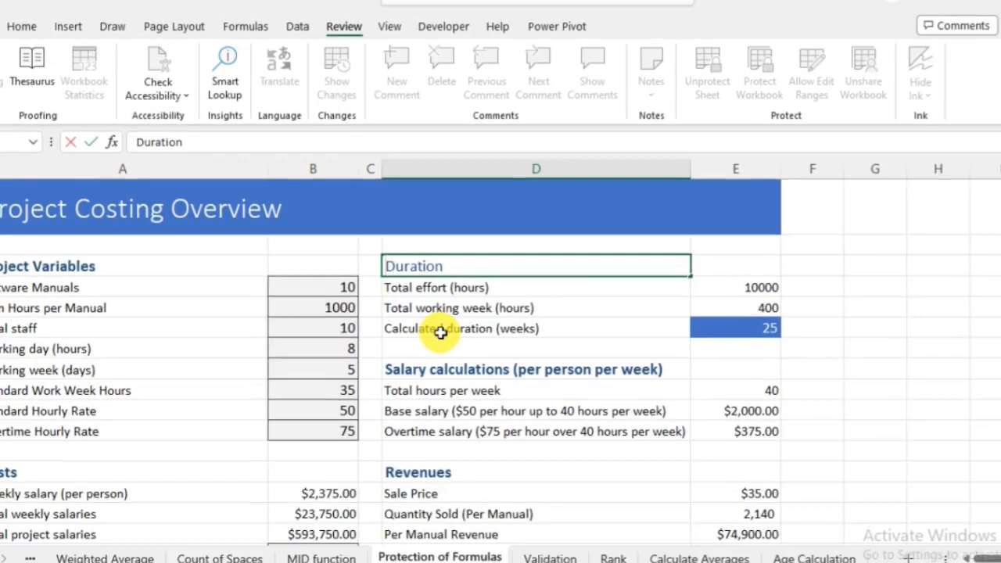
left_click(840, 292)
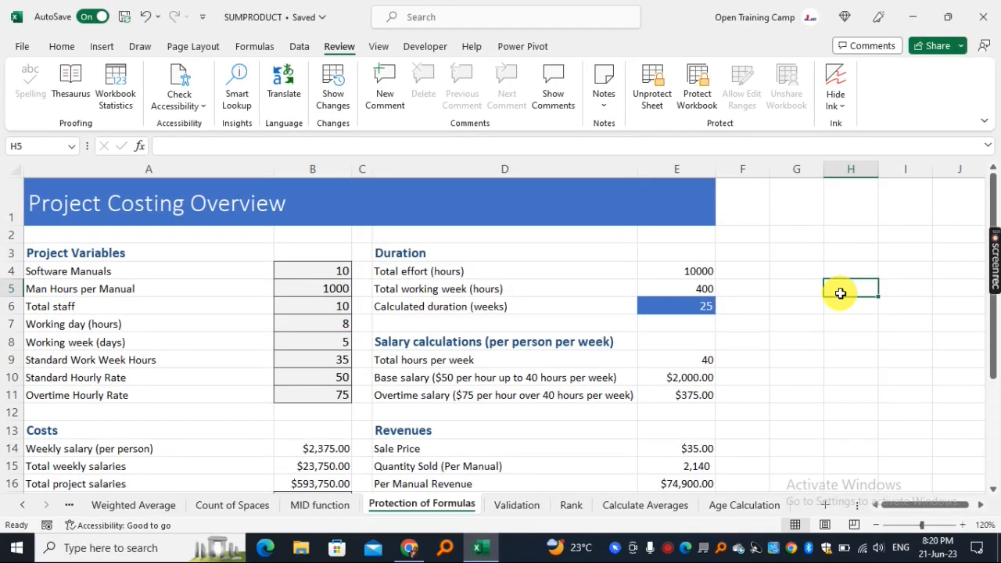
Step: Try editing formula cell E4 (=B4*B5) and get the protected-sheet warning
left_click(669, 270)
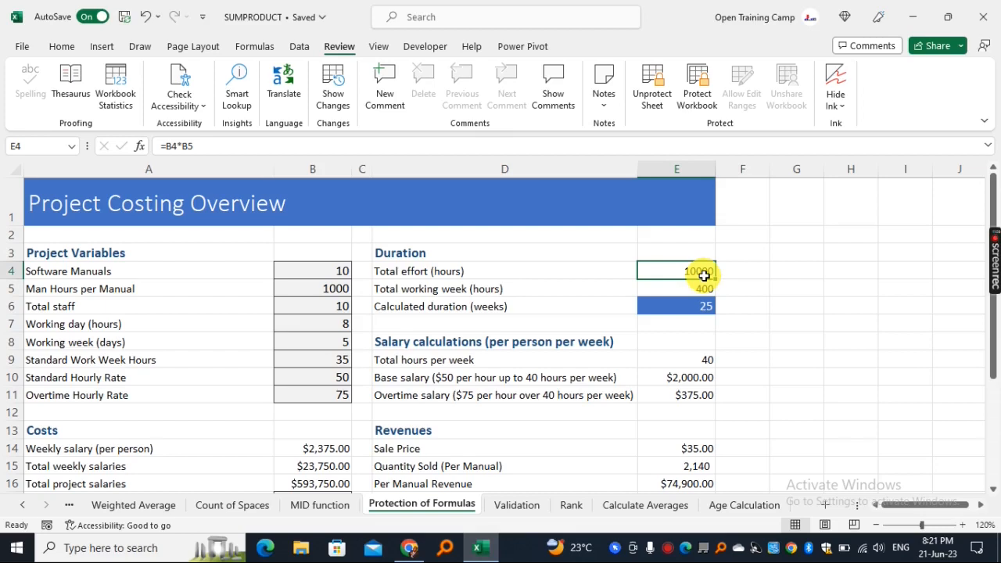
double_click(704, 275)
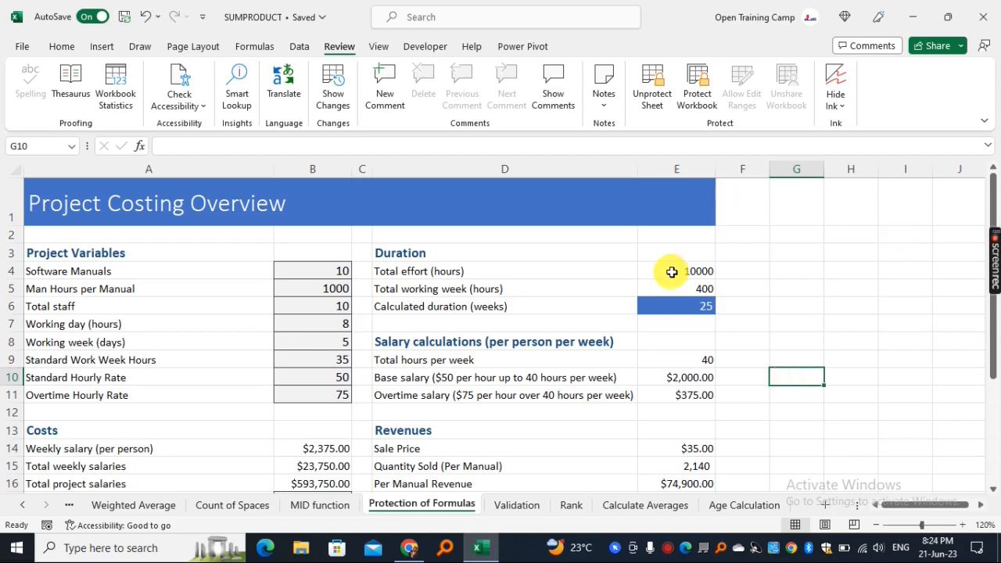
left_click(671, 271)
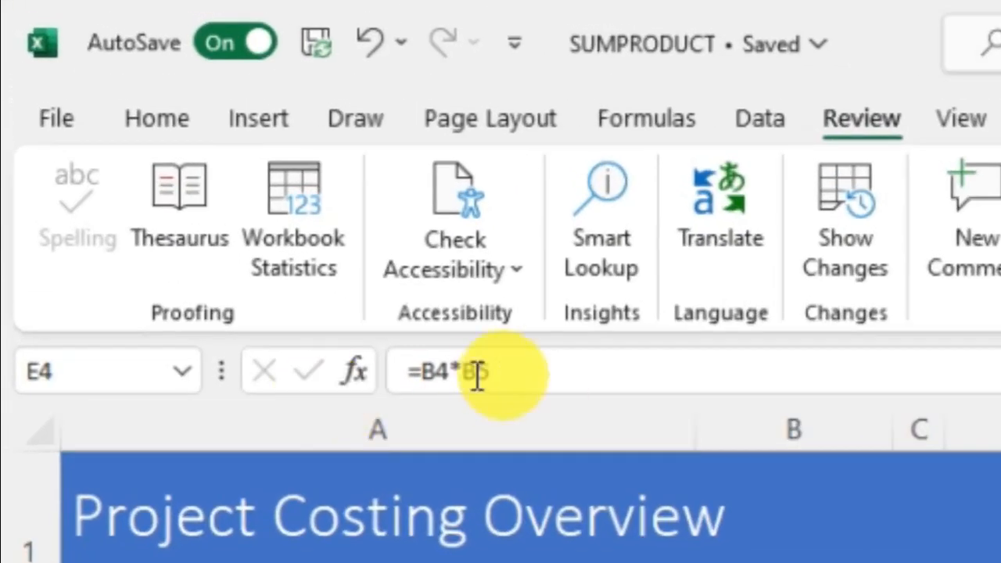